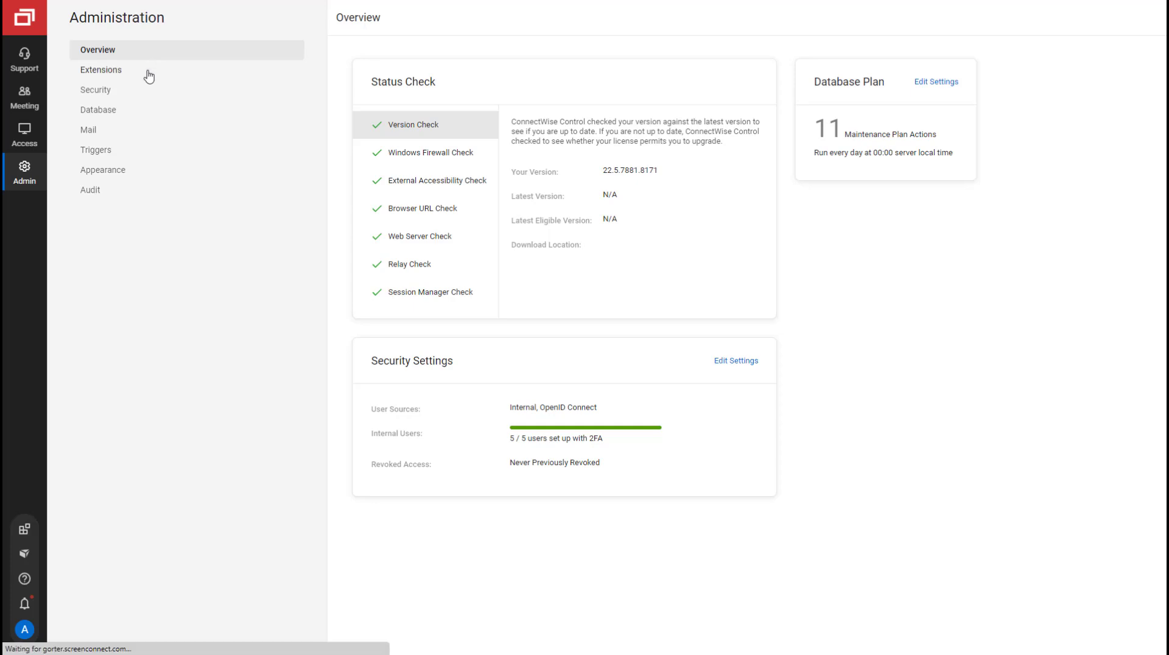
# Step: Expand the 27 inactive extensions and show Command Toolbox's Disable, Uninstall and Edit Settings options
pyautogui.click(149, 75)
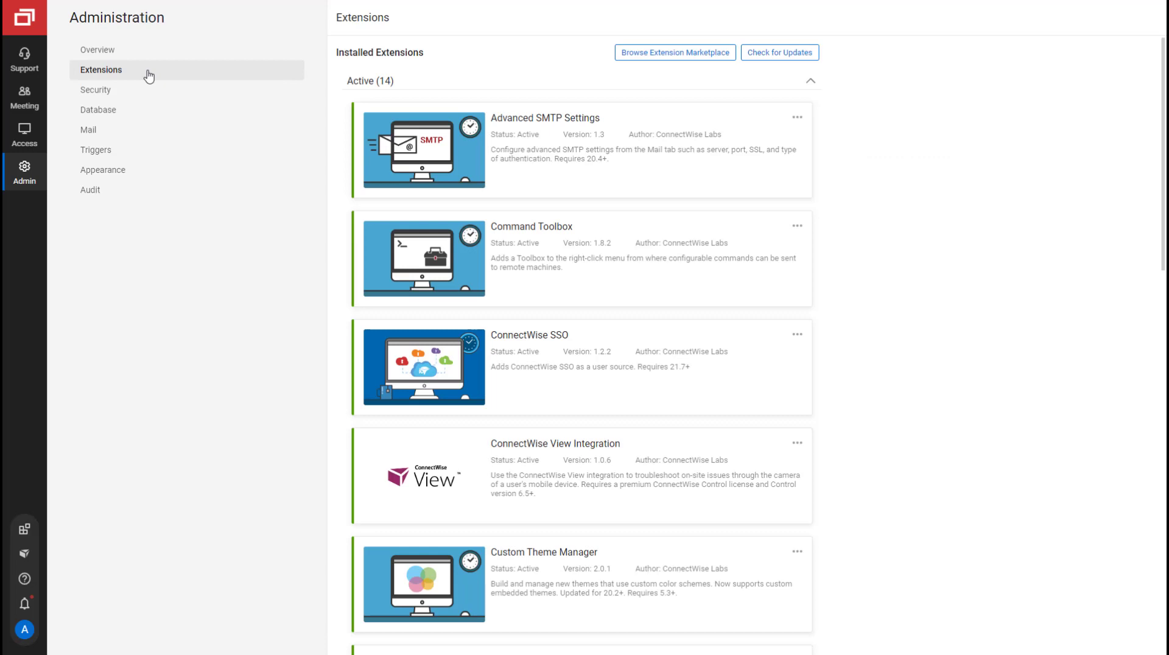
pyautogui.scroll(-15, 825, 332)
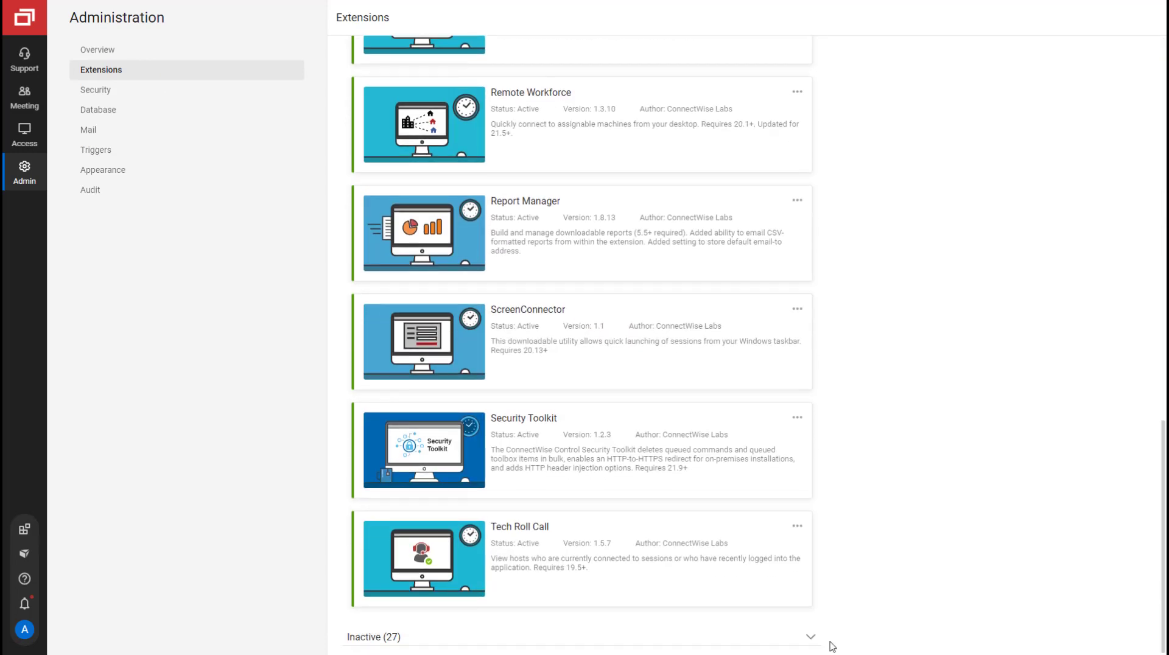
pyautogui.click(810, 638)
pyautogui.scroll(-7, 858, 561)
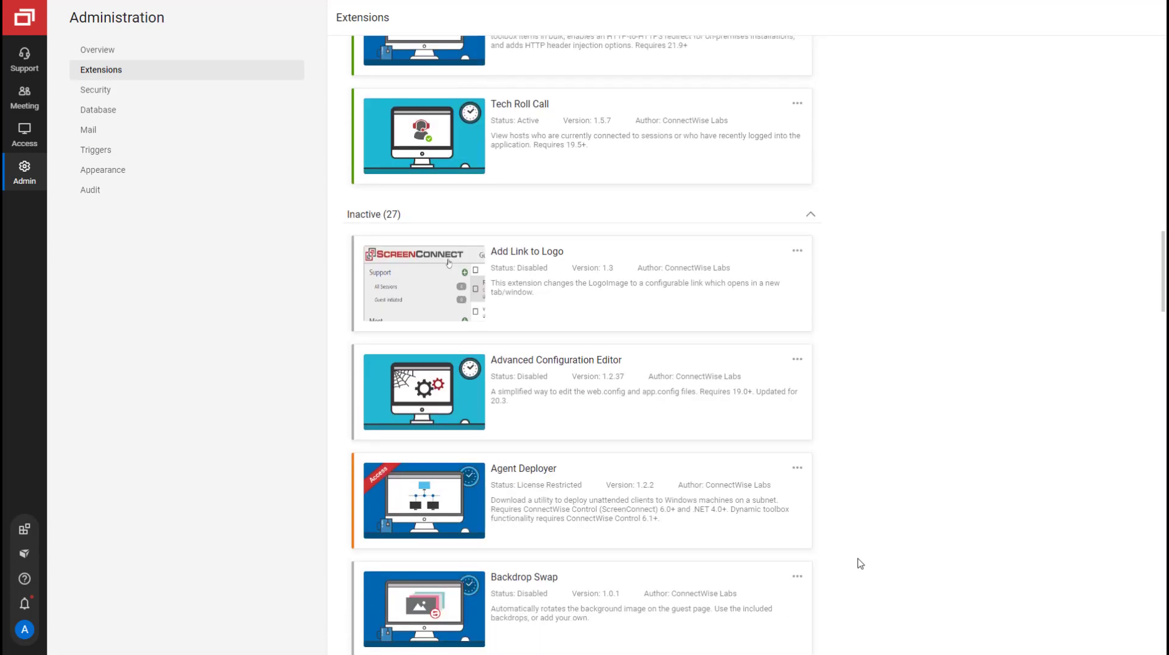
pyautogui.scroll(20, 858, 561)
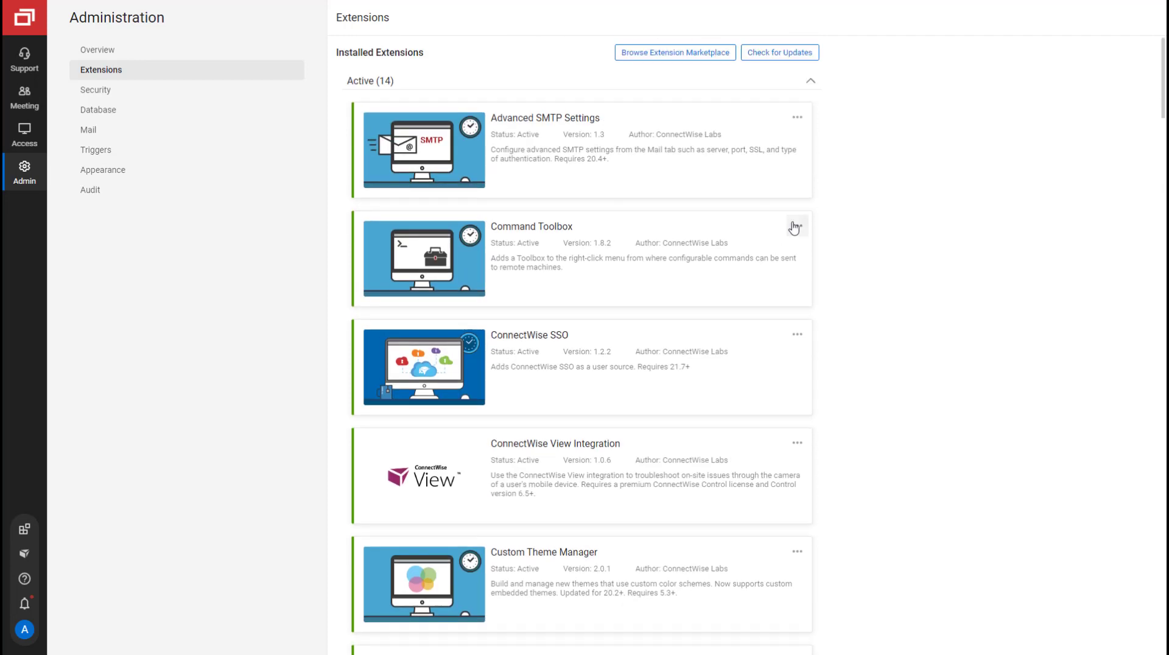
pyautogui.click(795, 227)
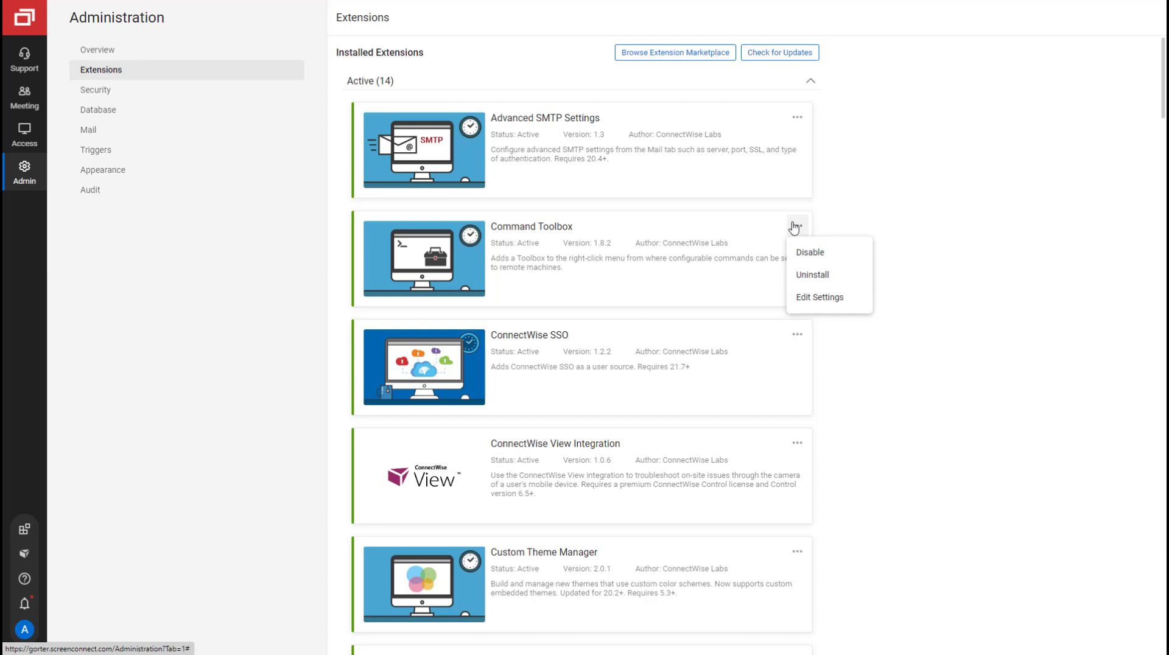
# Step: Install the Move Sessions To Free Slots extension from the marketplace, then close the marketplace
pyautogui.click(714, 57)
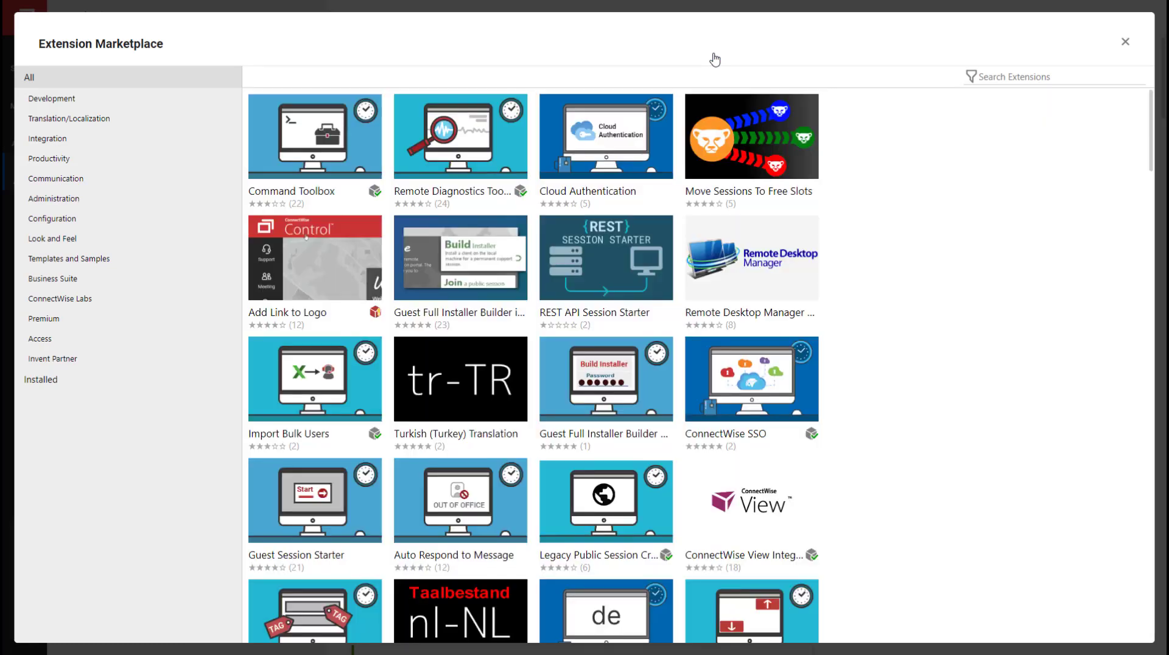
pyautogui.click(740, 133)
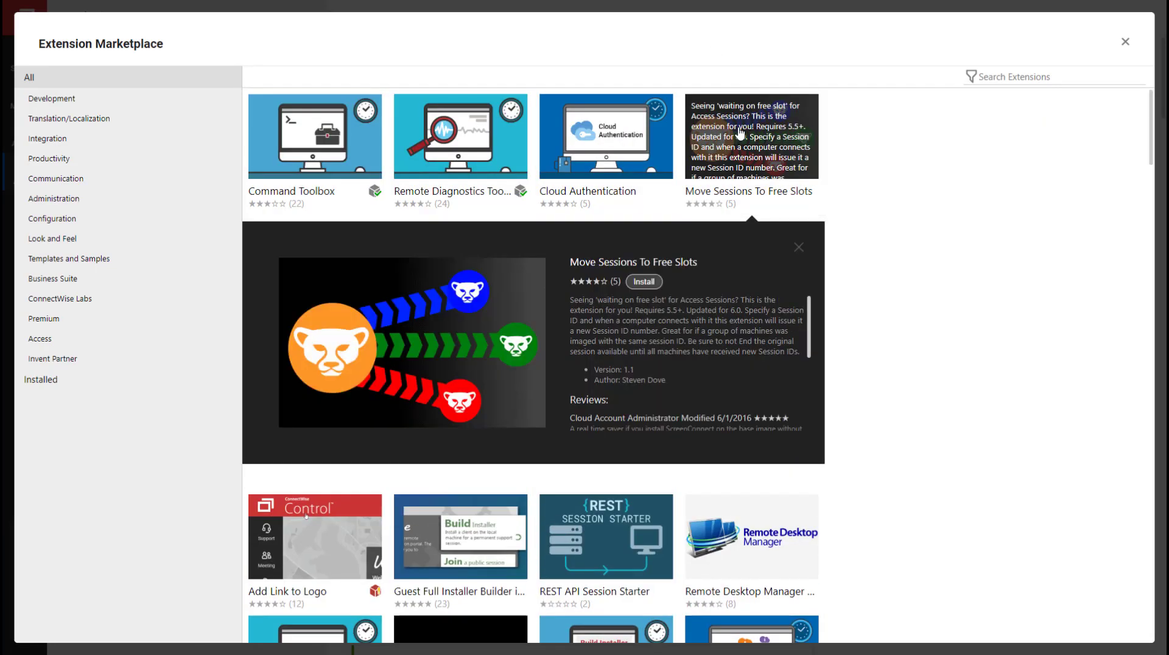
pyautogui.click(653, 281)
pyautogui.click(1124, 42)
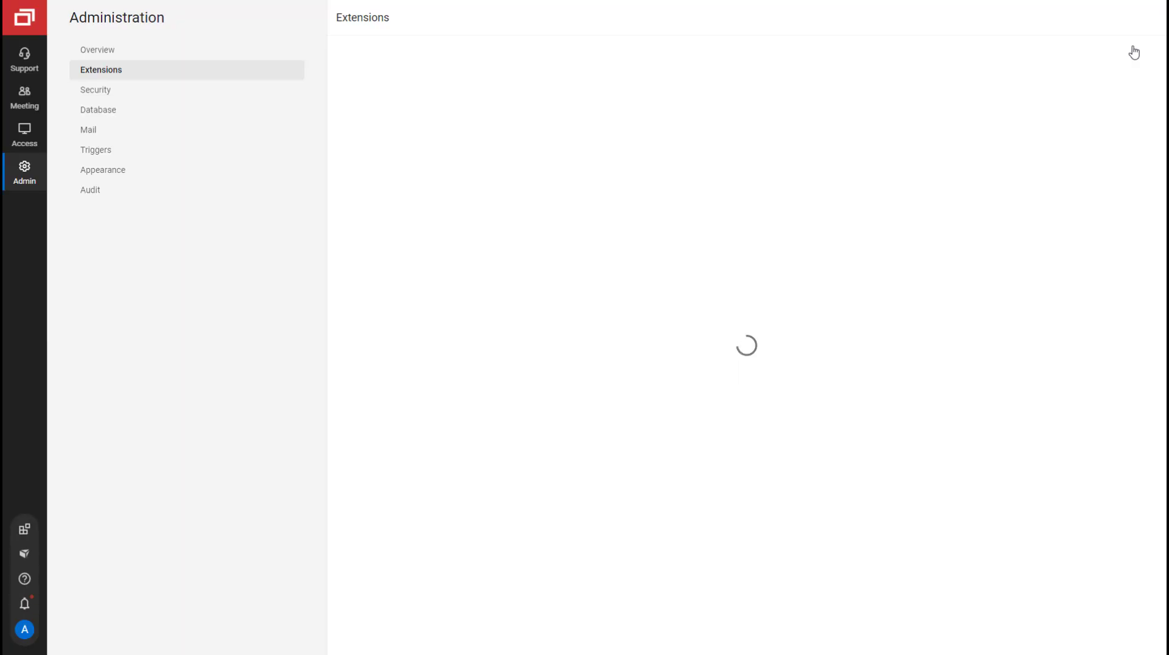
# Step: Check the Security user sources and Add User Source choices, then go to the Database maintenance plan
pyautogui.click(227, 91)
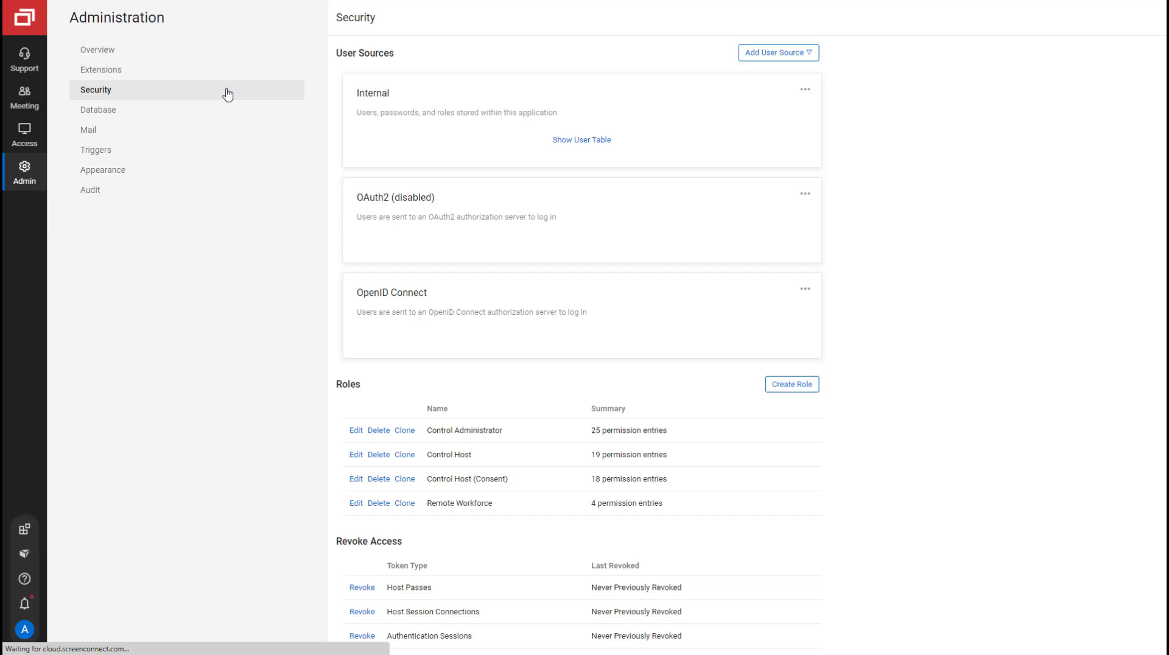
pyautogui.click(751, 58)
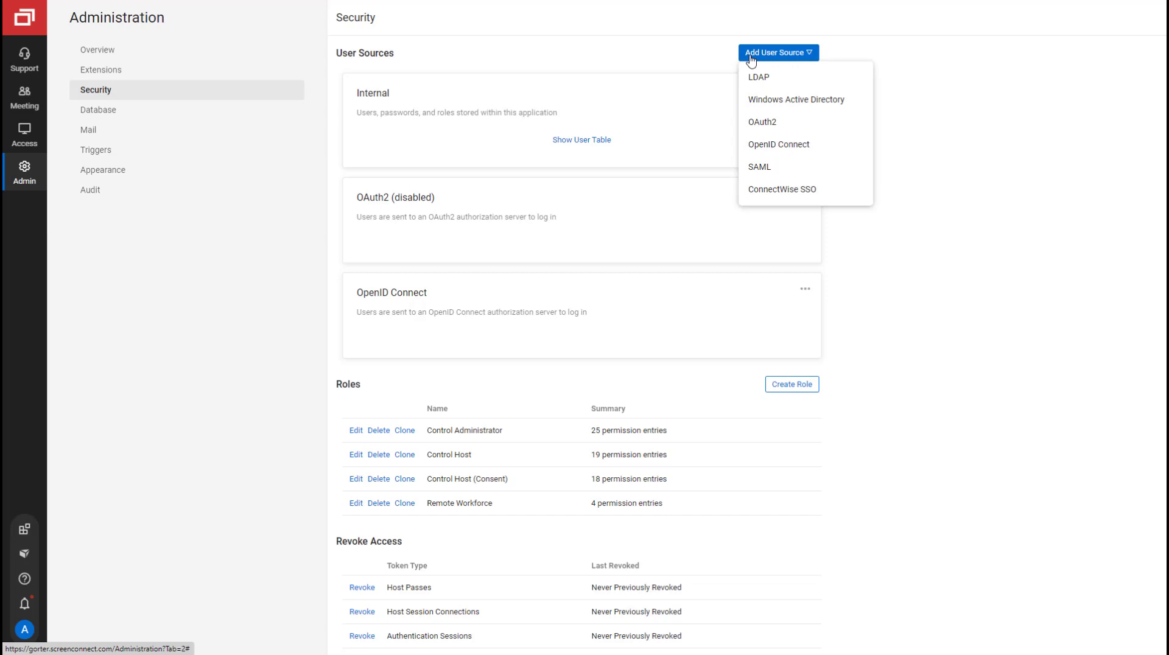
pyautogui.click(751, 58)
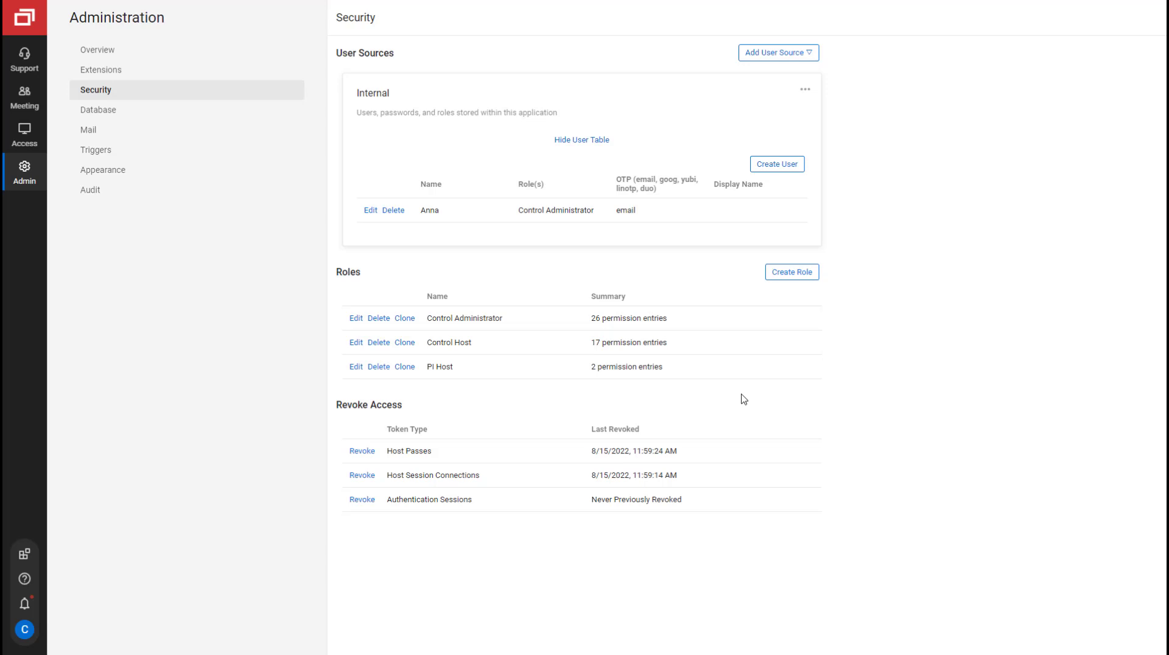
pyautogui.click(166, 111)
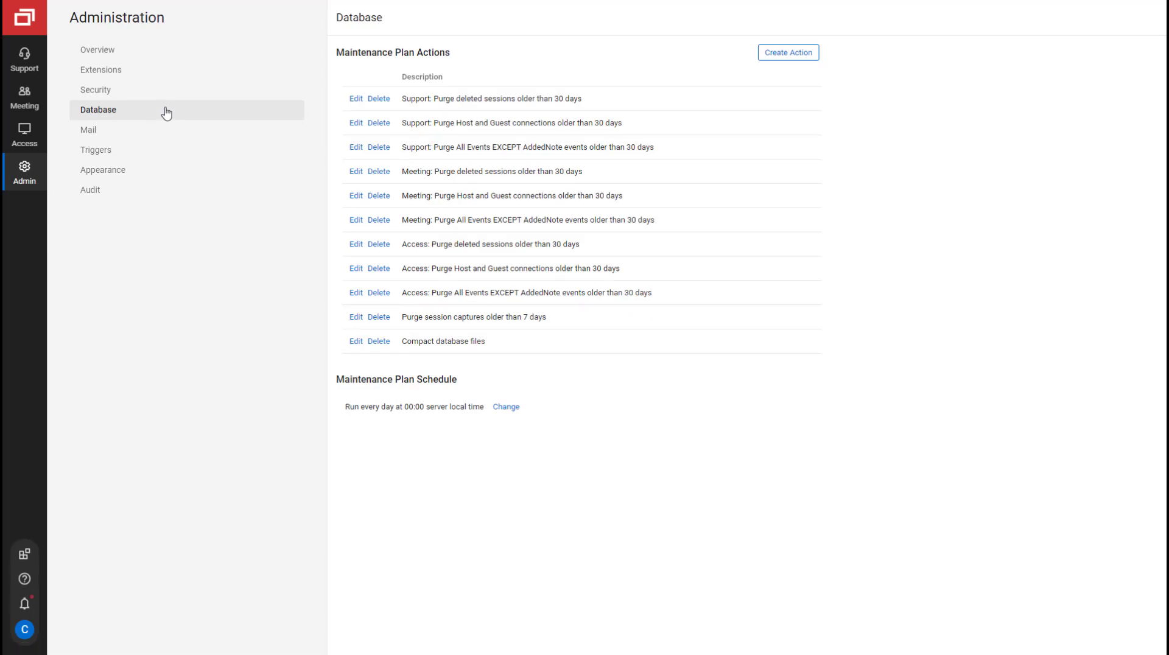
# Step: Look at the Create Action and Edit Schedule dialogs without saving, then move to Mail settings
pyautogui.click(788, 52)
pyautogui.click(735, 267)
pyautogui.click(514, 407)
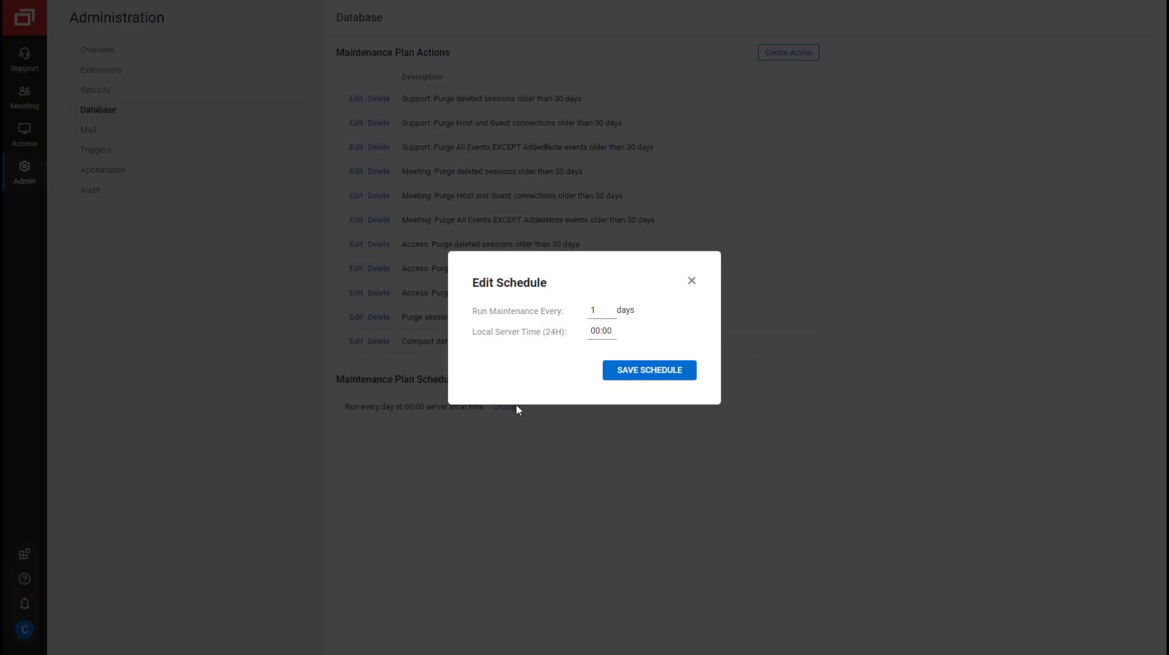
pyautogui.click(690, 281)
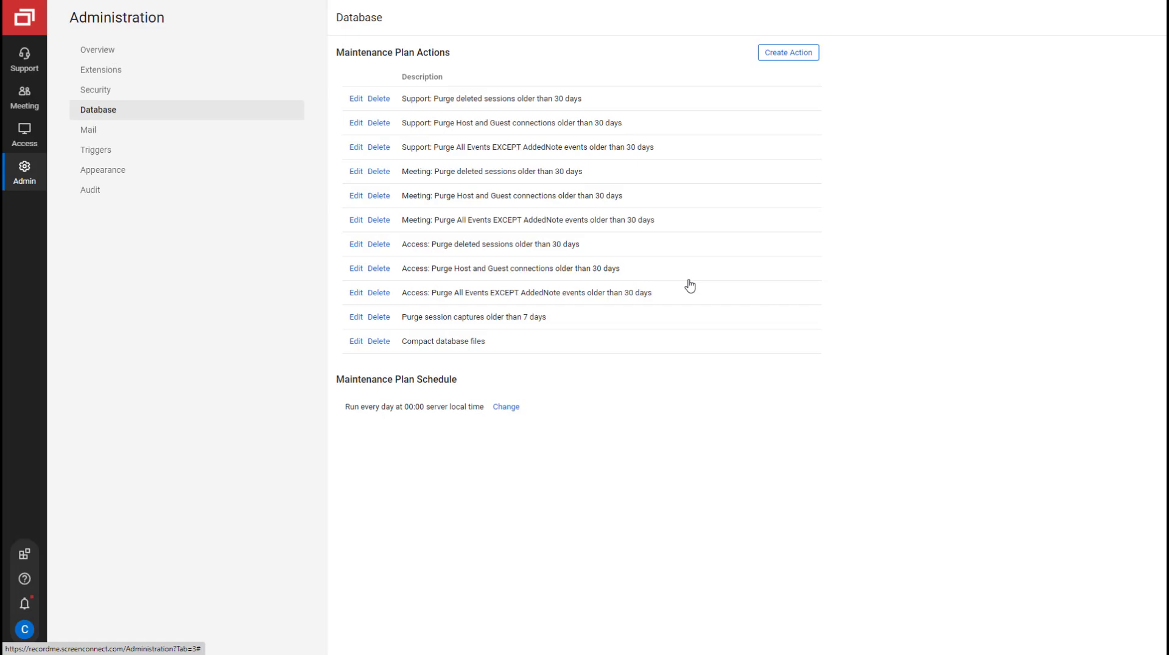
pyautogui.click(140, 131)
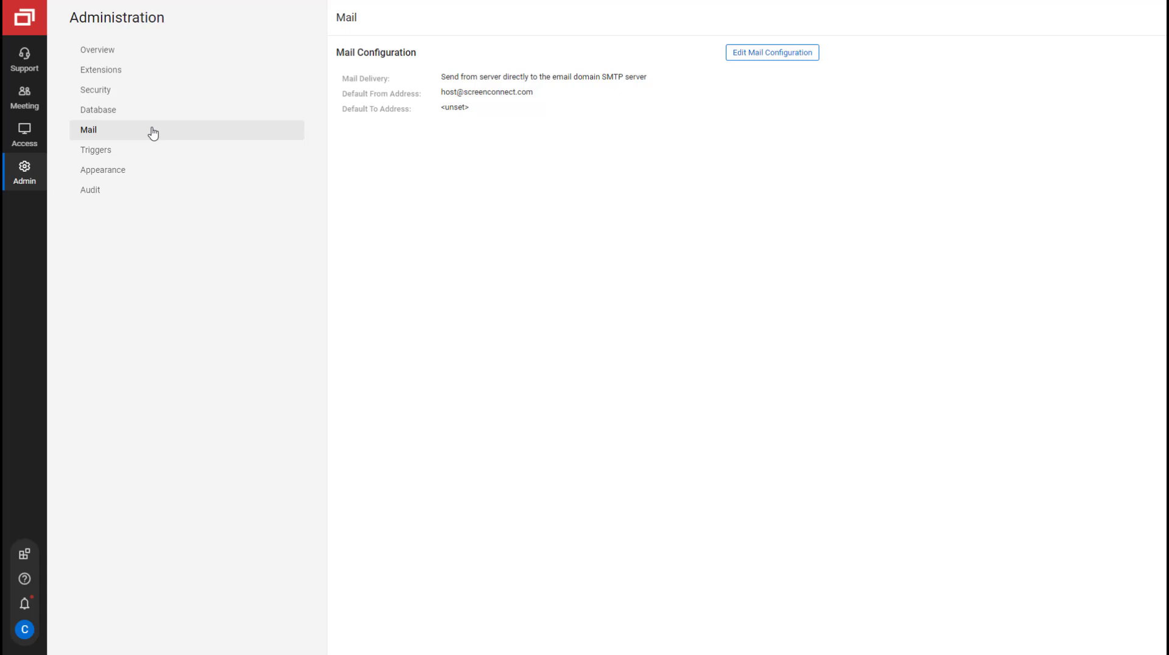
# Step: Look at the mail configuration editor without saving, then move to the Triggers page
pyautogui.click(751, 58)
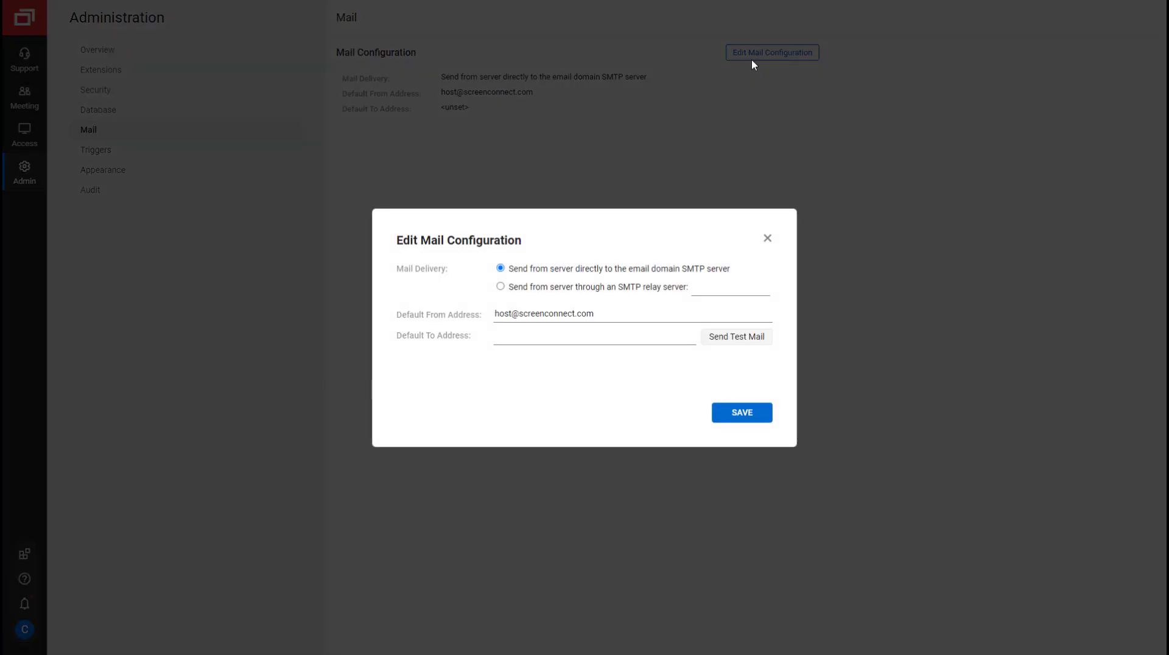
pyautogui.click(767, 238)
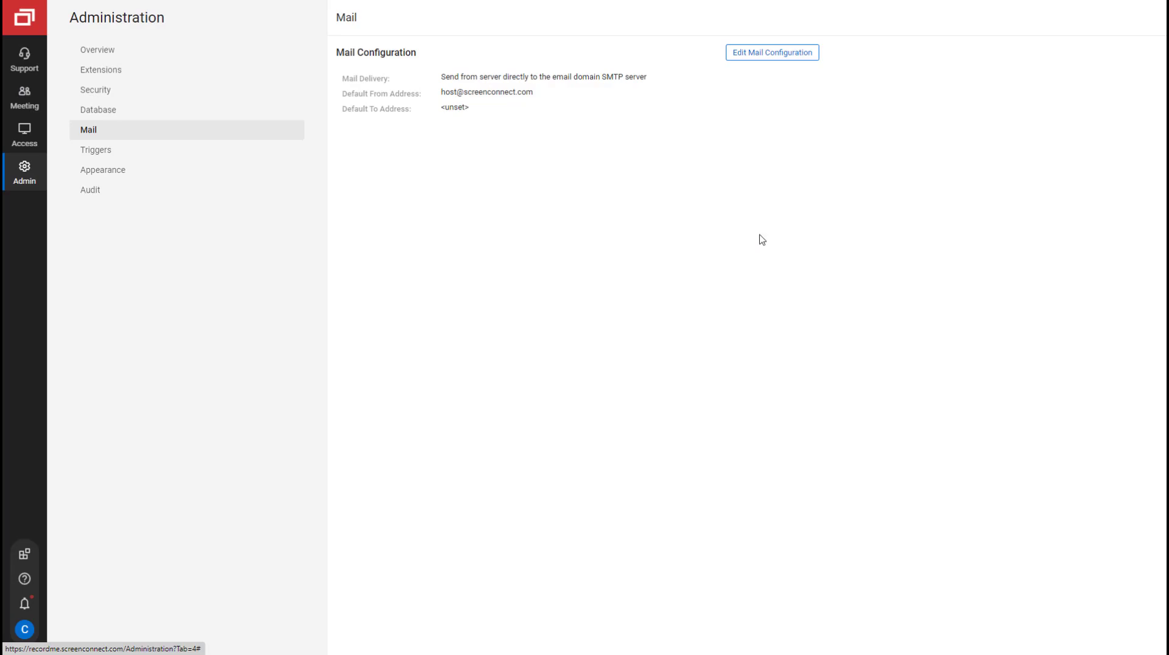
pyautogui.click(128, 154)
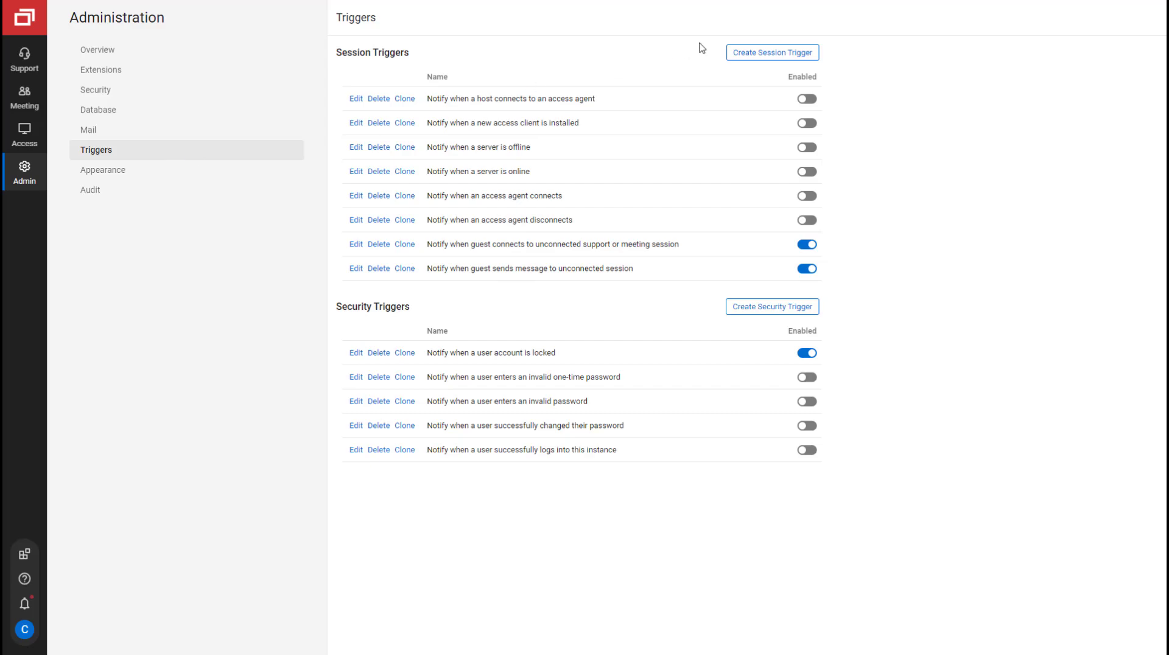
# Step: Enable the host-connects-to-access-agent and invalid-password triggers, then move to Appearance settings
pyautogui.click(734, 56)
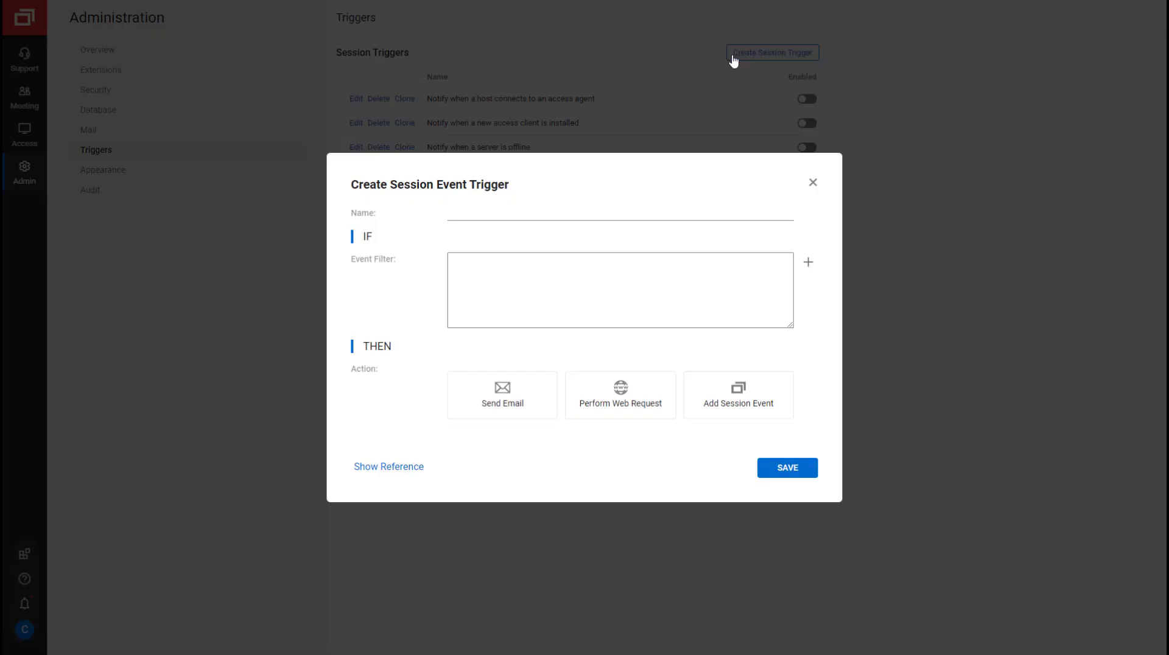
pyautogui.click(813, 182)
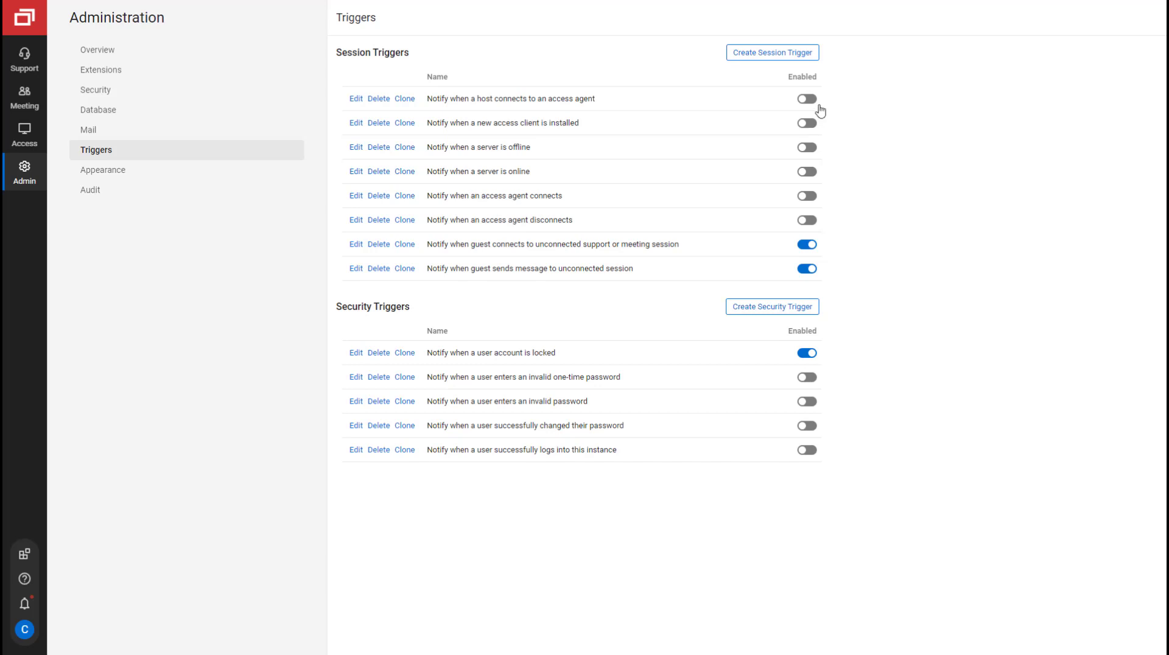
pyautogui.click(809, 100)
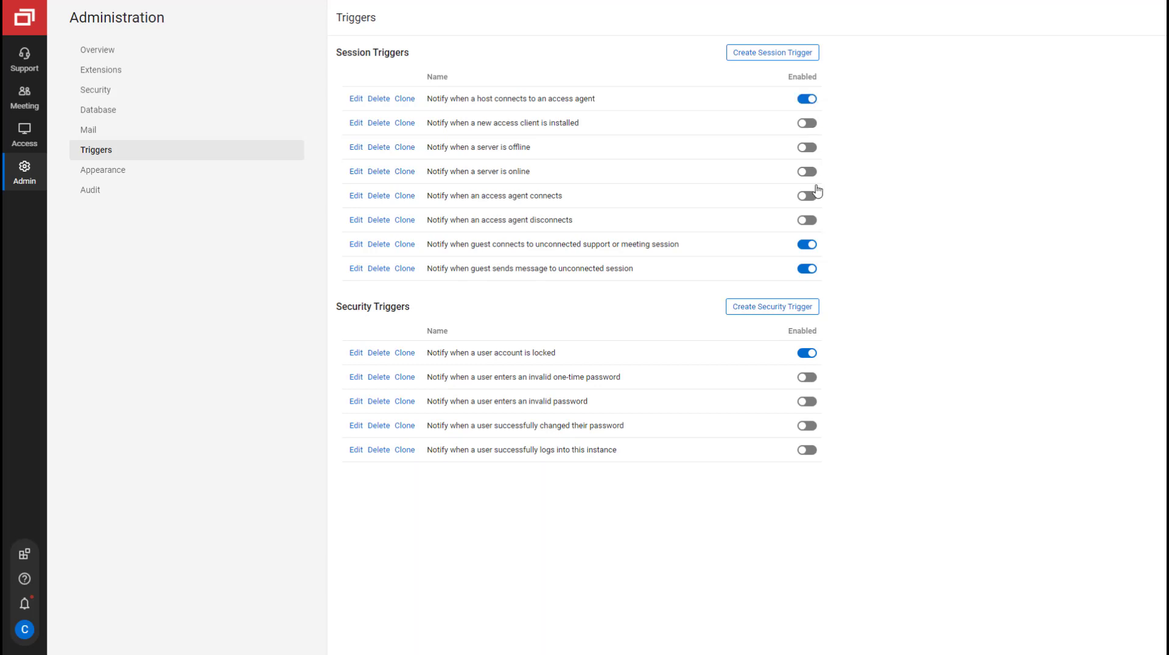
pyautogui.click(809, 402)
pyautogui.click(129, 173)
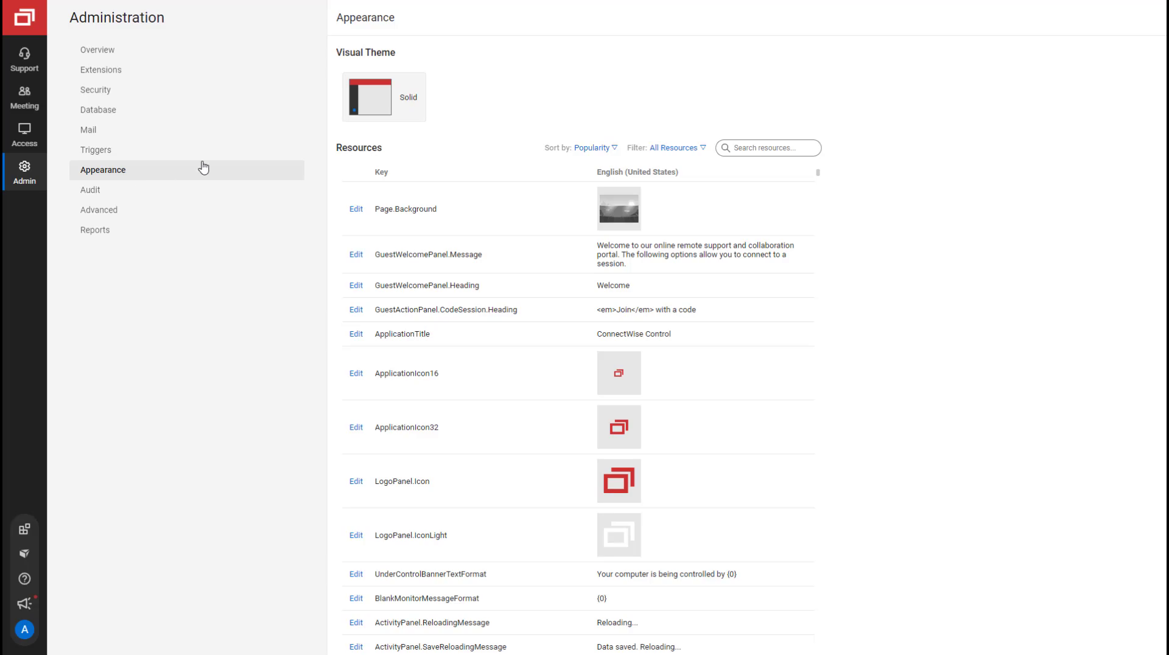
# Step: Preview the SolidWithBlue theme without applying it, then move to the Audit page
pyautogui.click(377, 107)
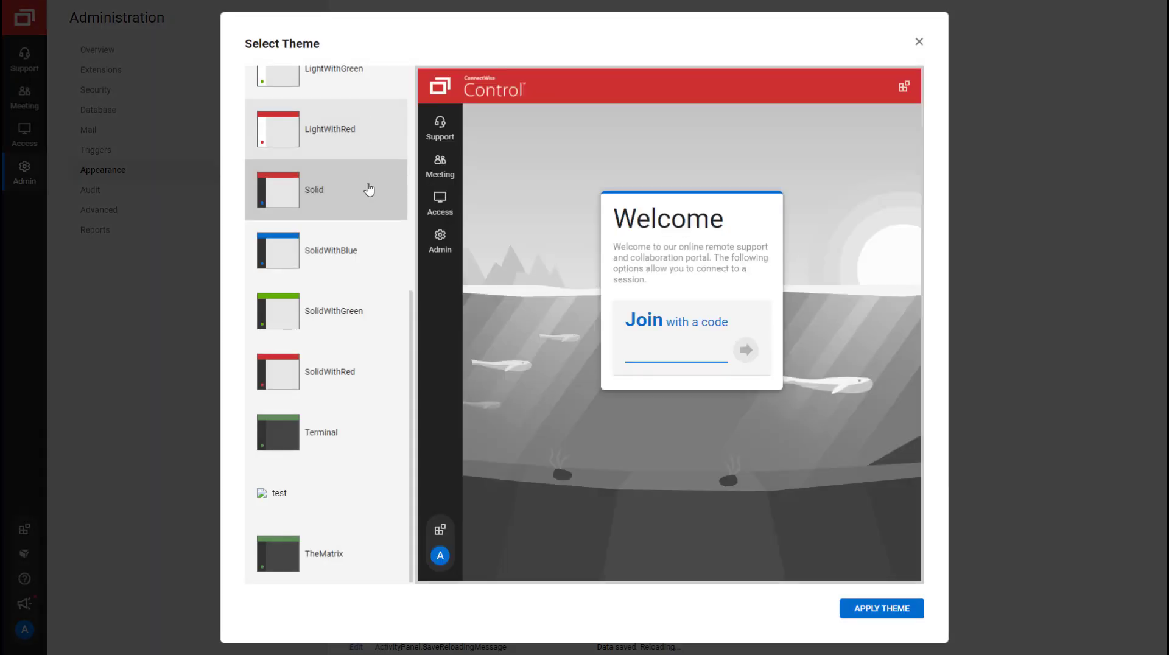
pyautogui.click(348, 253)
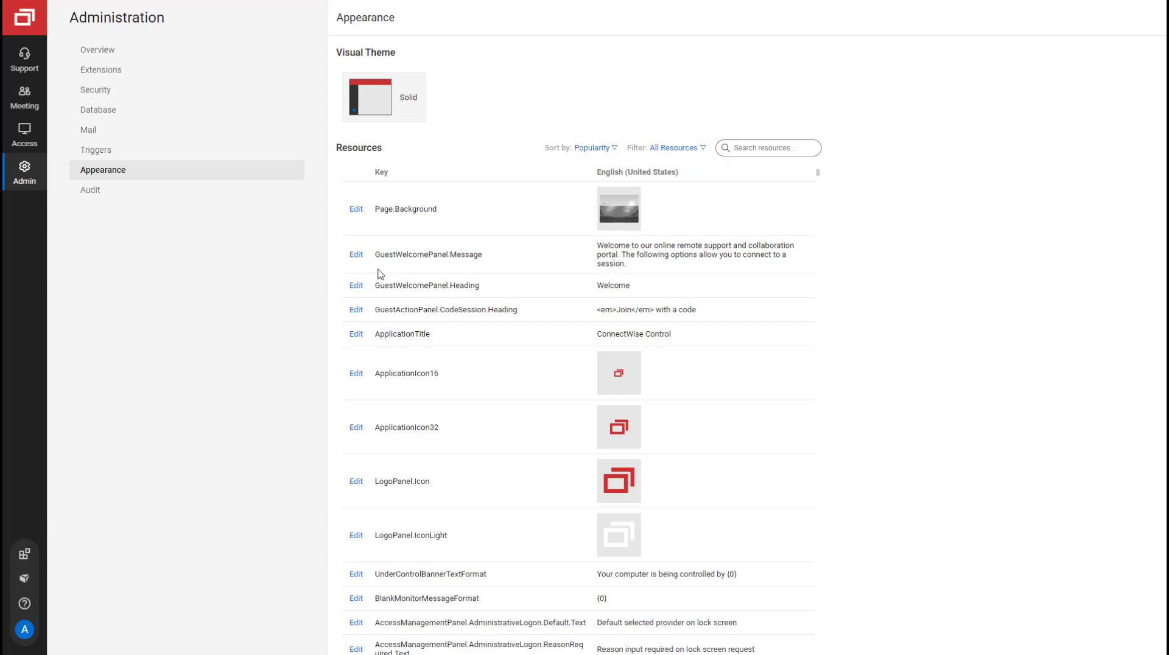
pyautogui.click(117, 190)
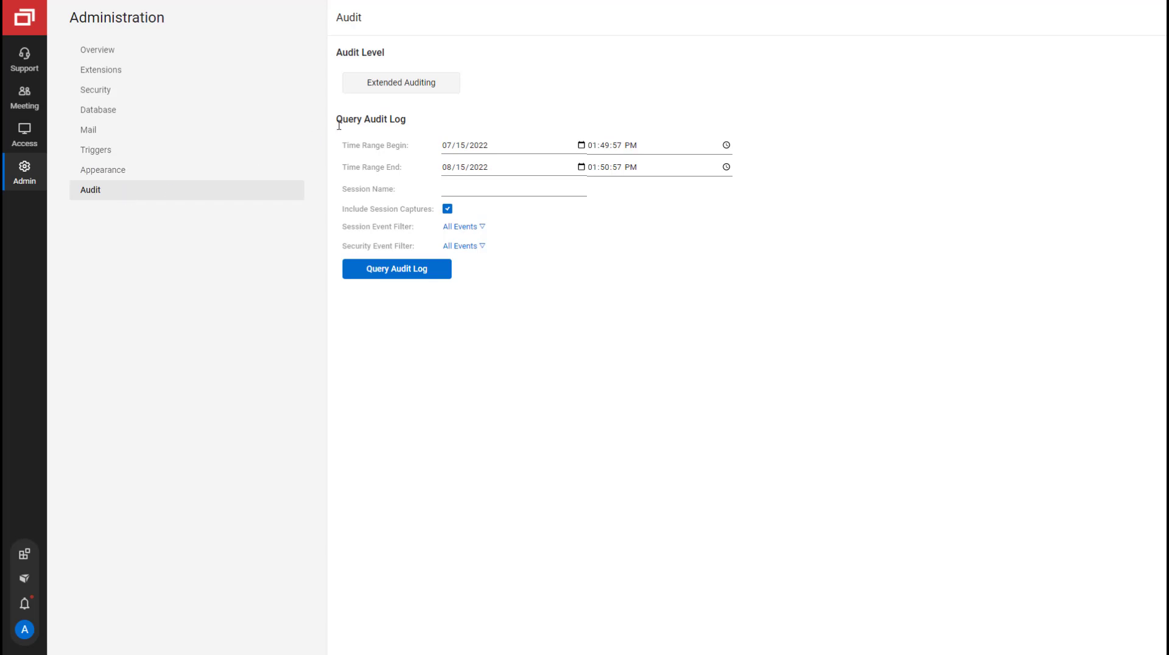
pyautogui.click(377, 88)
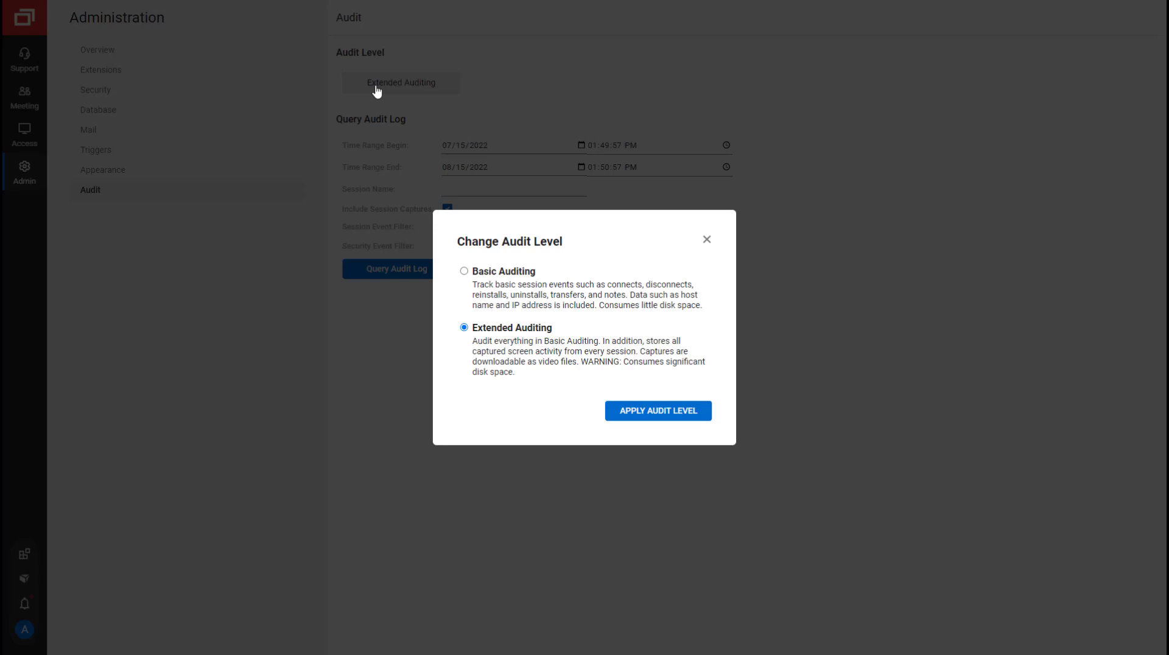
pyautogui.click(706, 239)
# Step: Set the query start day to 11 and exclude QueuedInstallAccess, ProcessedForceDisconnect and ModifiedHost events
pyautogui.click(461, 146)
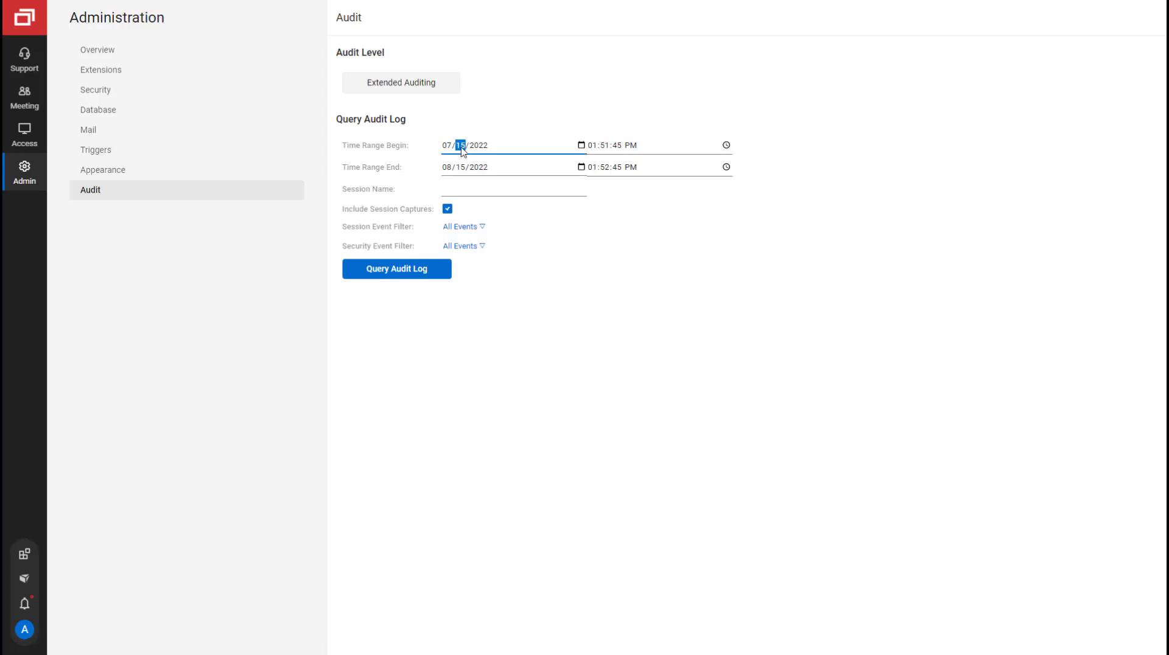
pyautogui.write('11')
pyautogui.click(460, 226)
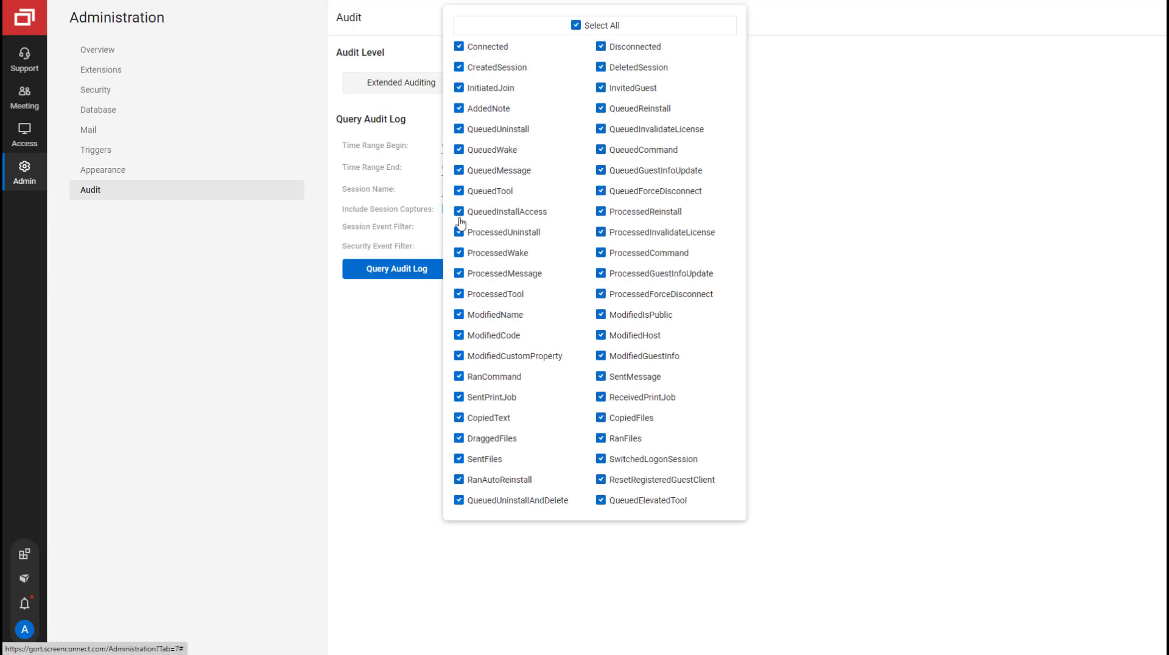
pyautogui.click(458, 211)
pyautogui.click(601, 294)
pyautogui.click(601, 335)
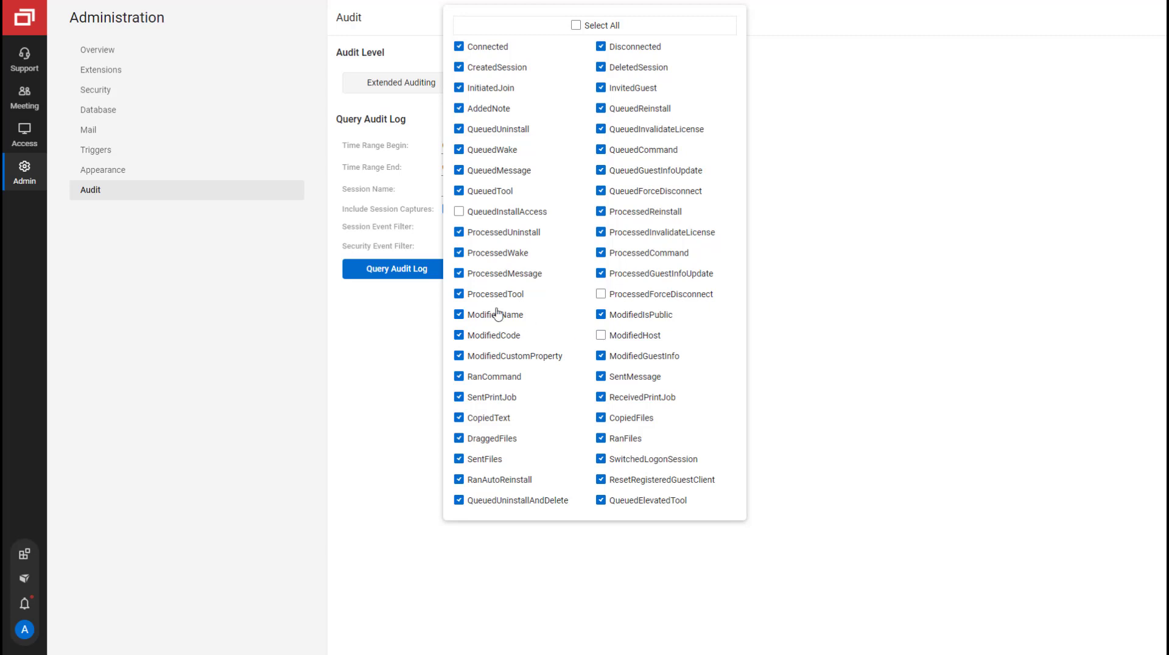
# Step: Keep all security events and run the audit log query
pyautogui.click(454, 247)
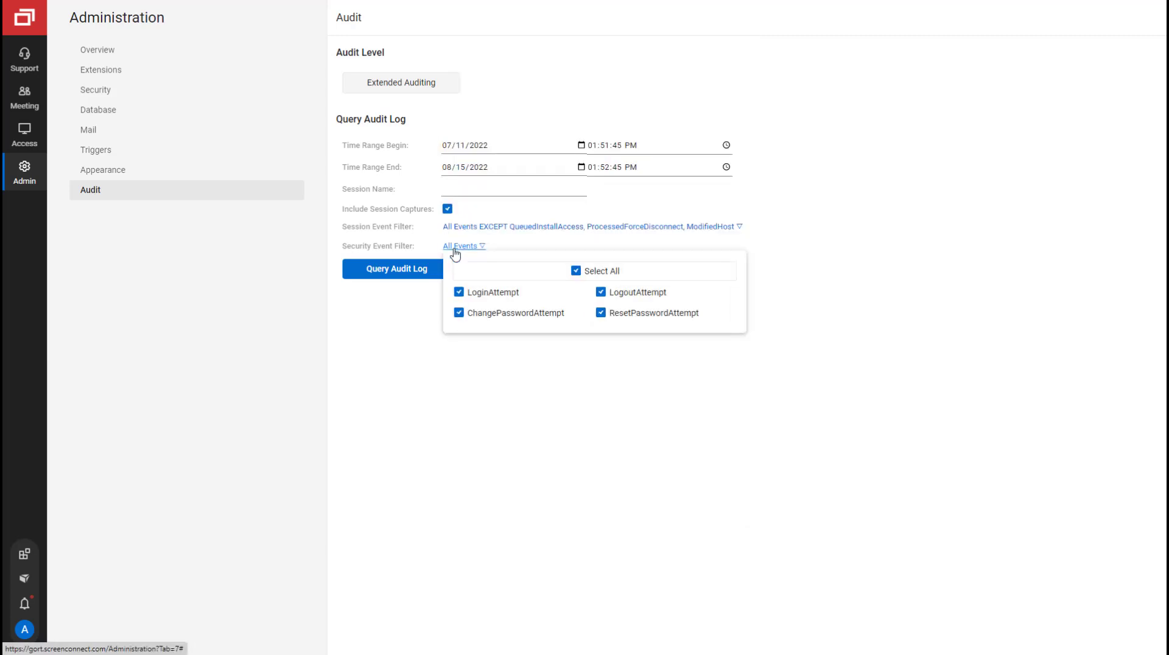
pyautogui.click(454, 252)
pyautogui.click(438, 268)
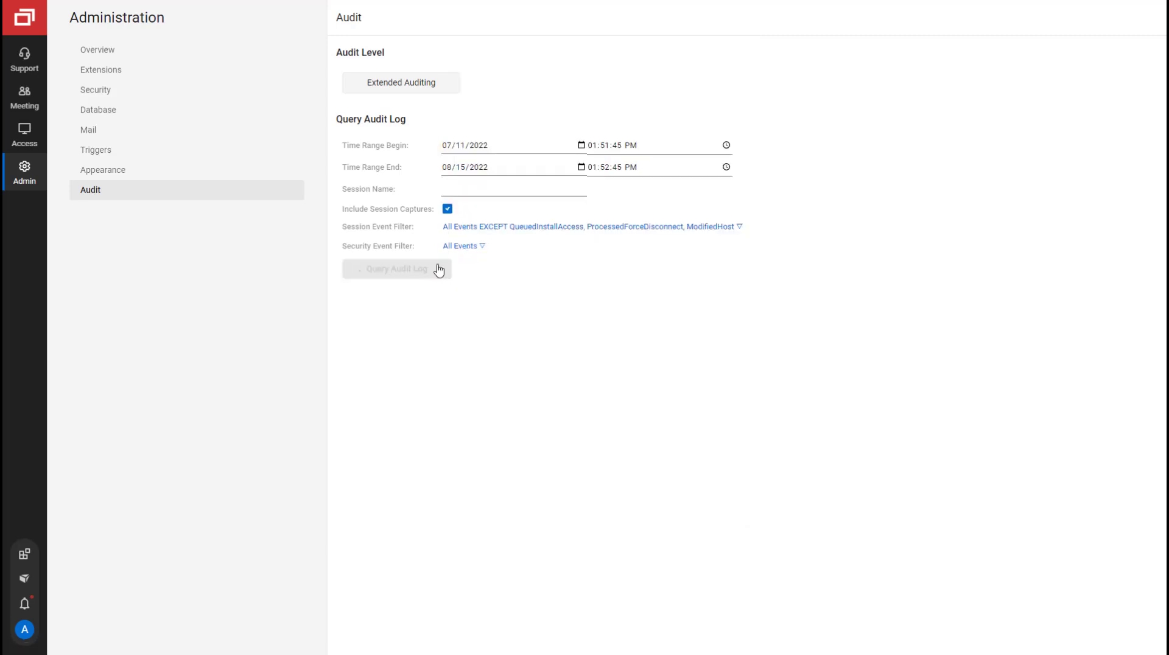